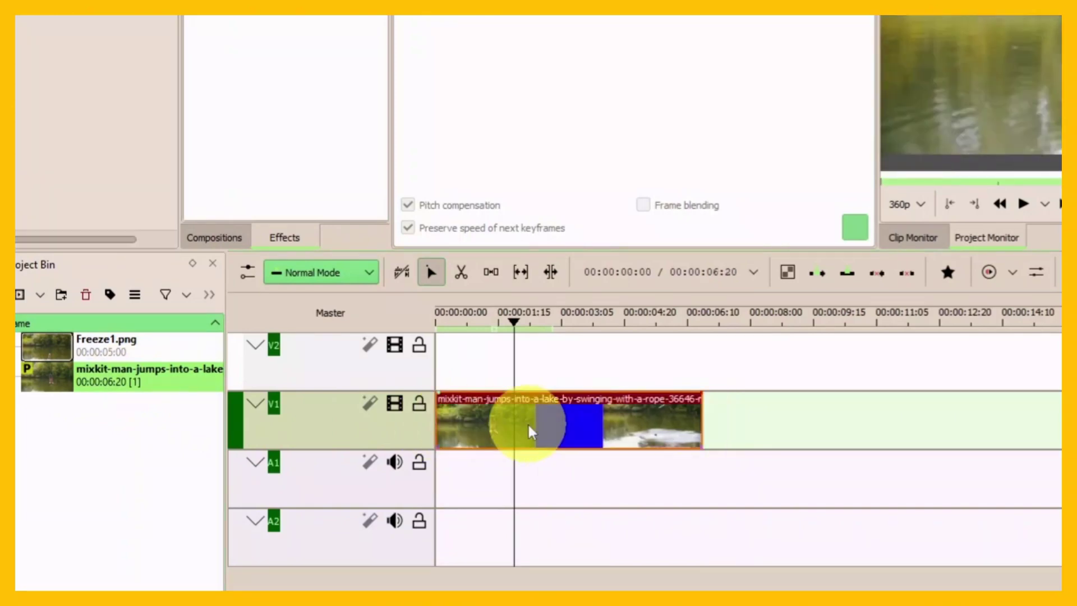
Step: Reverse the lake-jump clip to -100% speed with Change Speed and preview the backwards playback
right_click(528, 426)
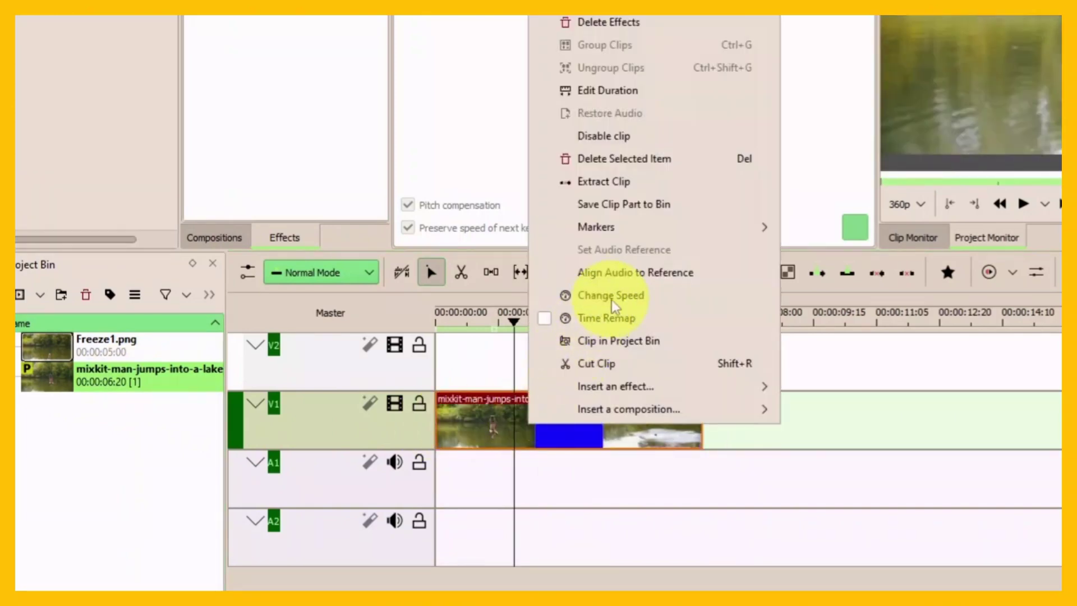
click(596, 298)
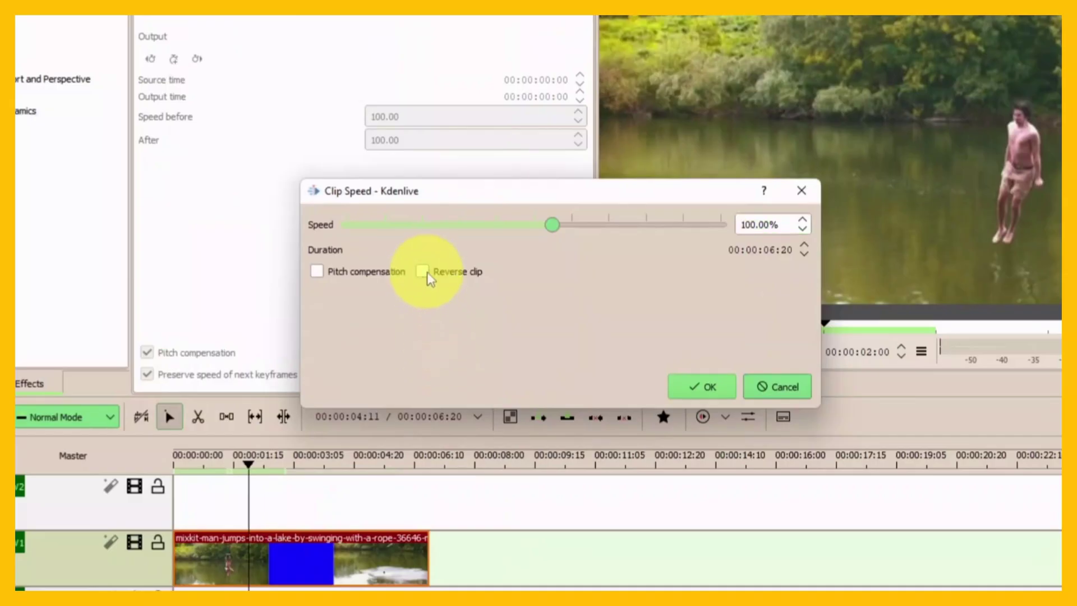
click(426, 273)
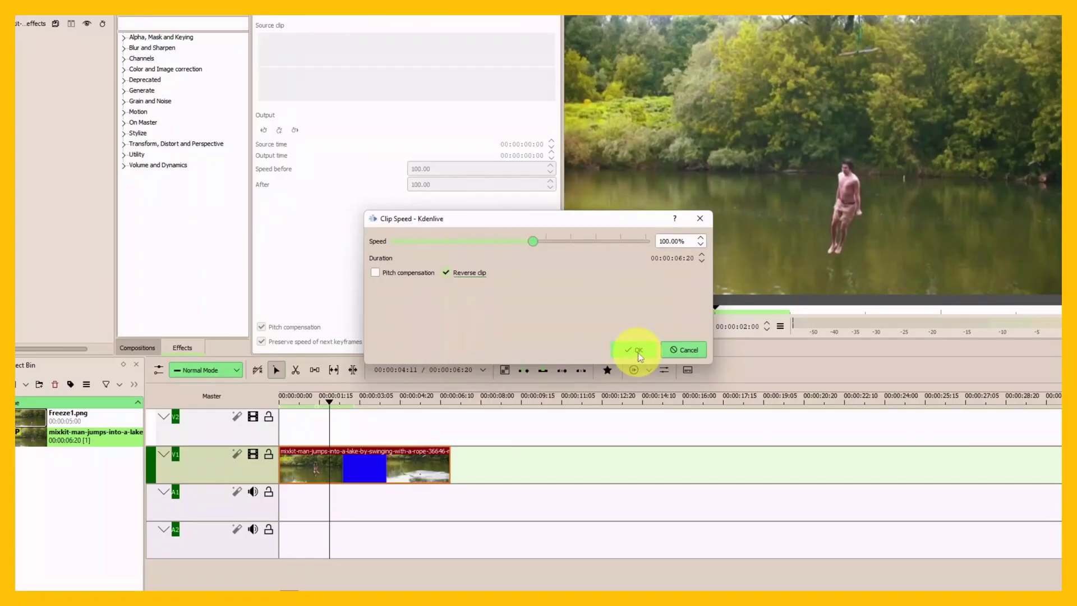
click(638, 351)
key(space)
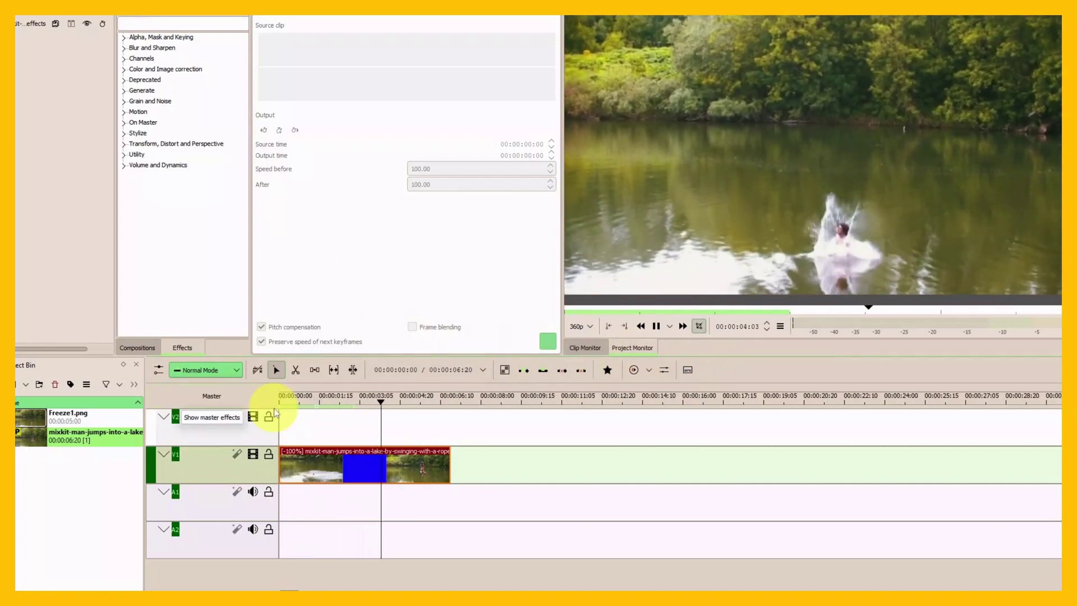
key(space)
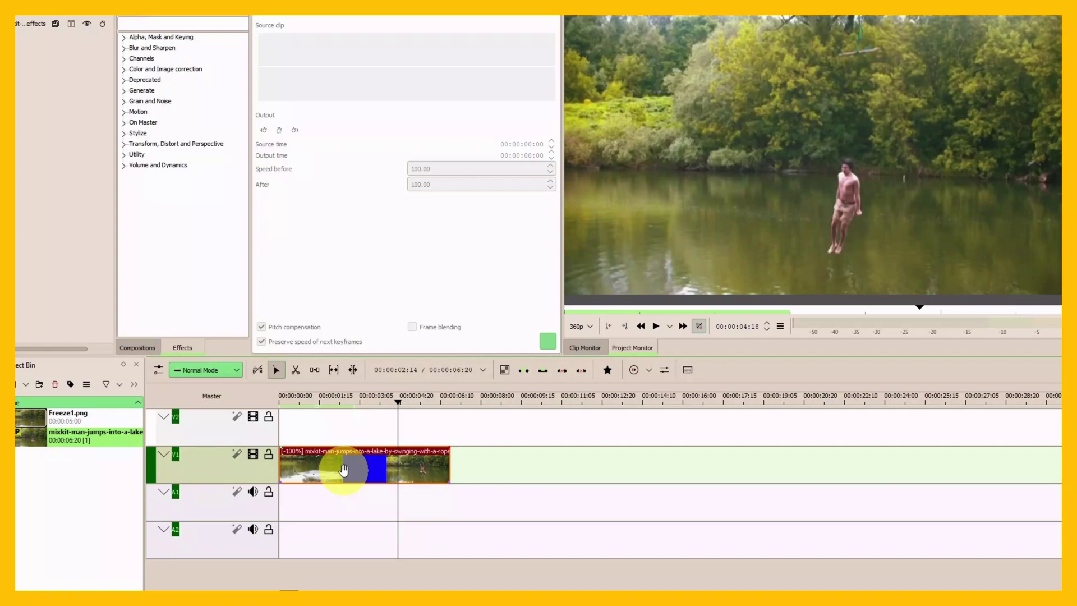
Step: Delete the reversed clip and place a fresh lake-jump copy at the start of V1
key(Delete)
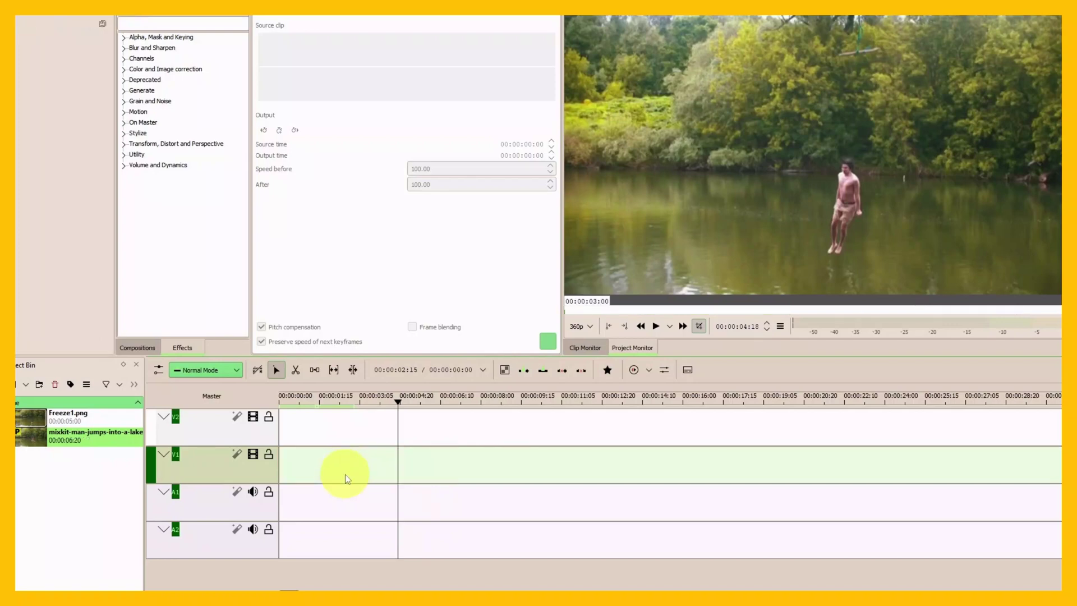
drag(79, 436, 272, 466)
click(313, 465)
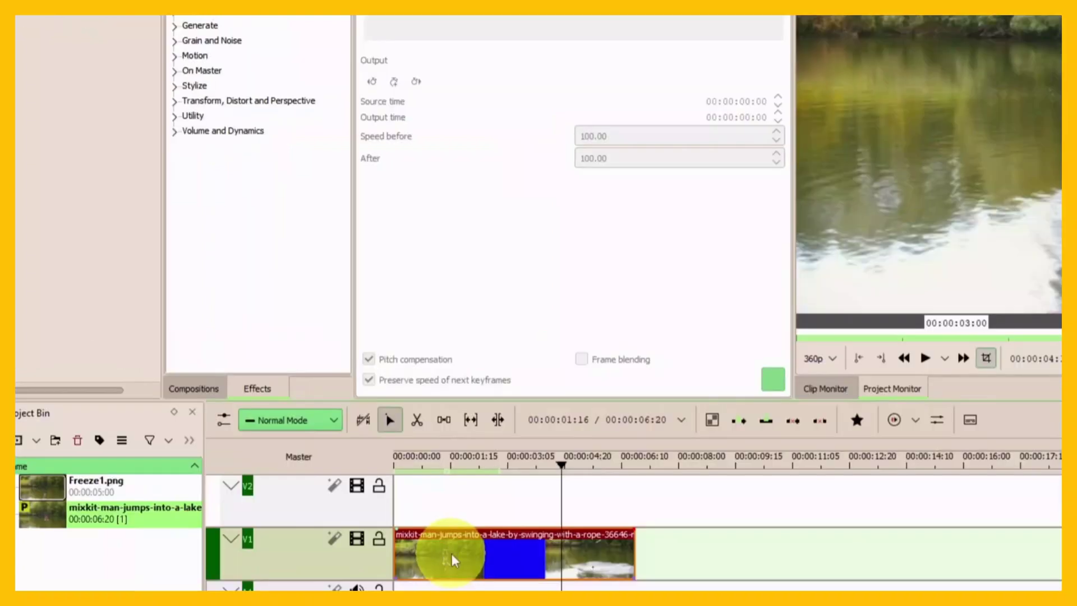
Step: Show the Time Remapping panel and turn on Time Remap for the new clip
right_click(453, 560)
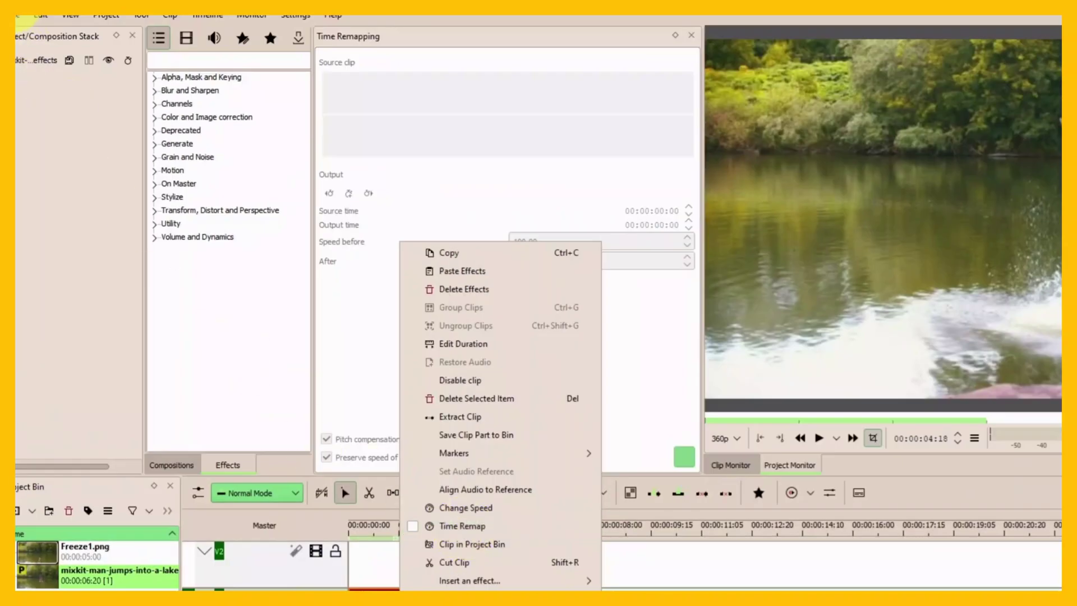
click(70, 20)
click(71, 20)
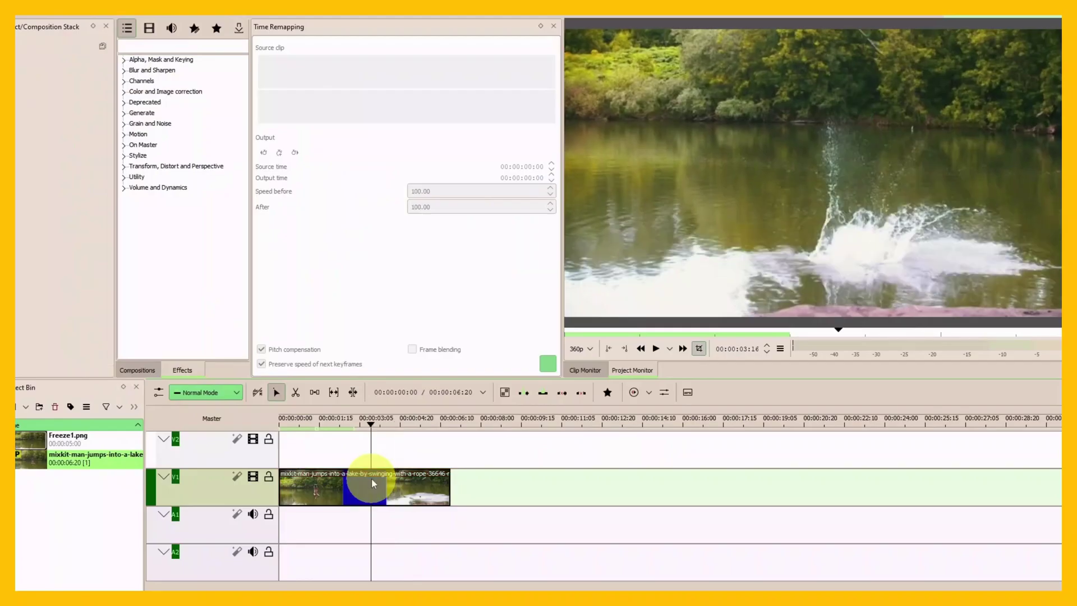
right_click(371, 480)
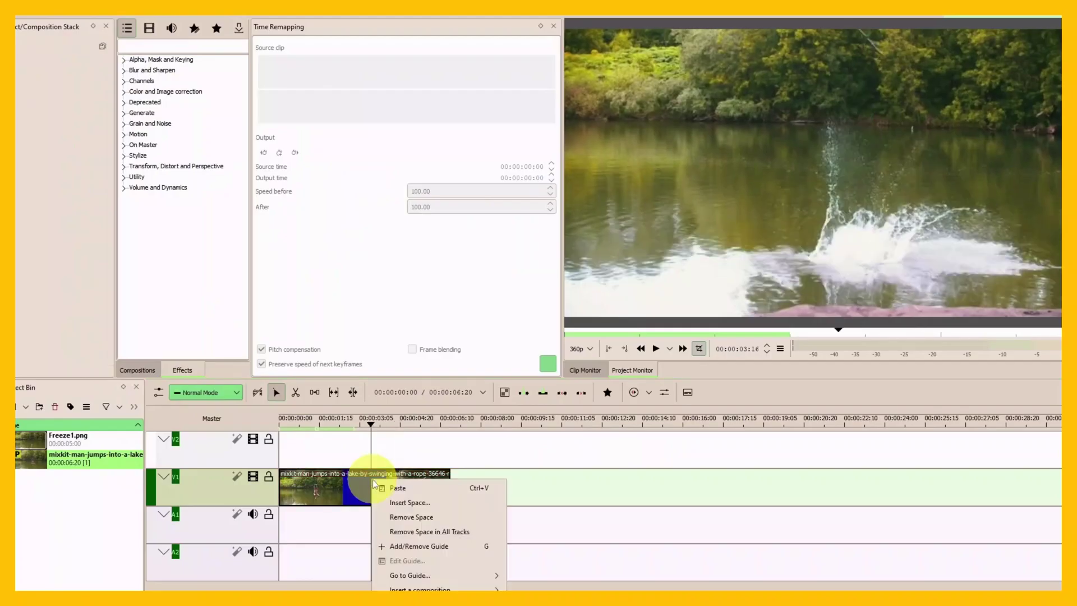
right_click(371, 479)
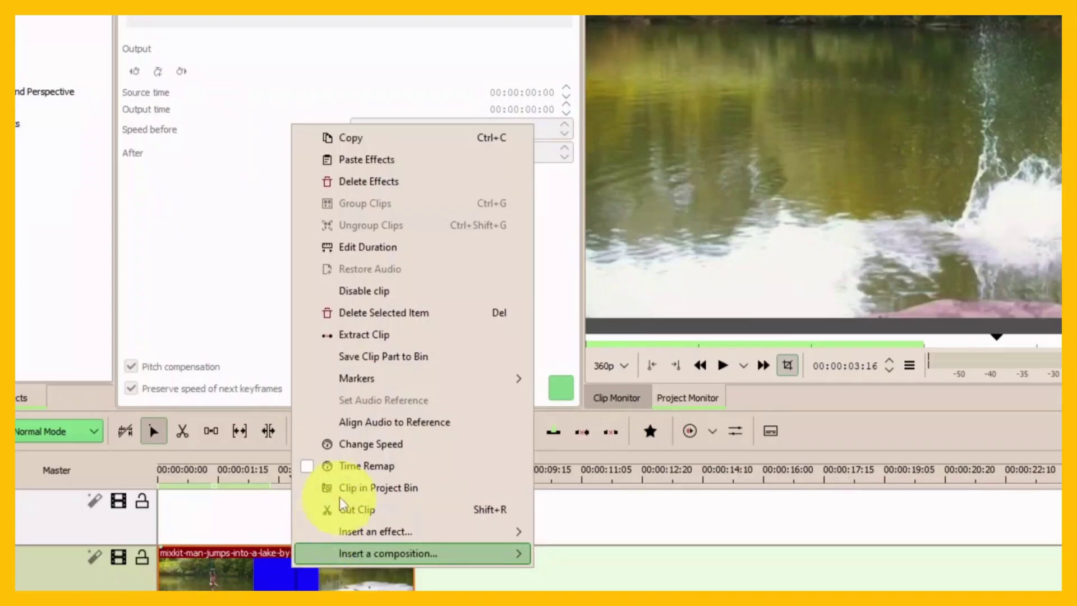
click(356, 467)
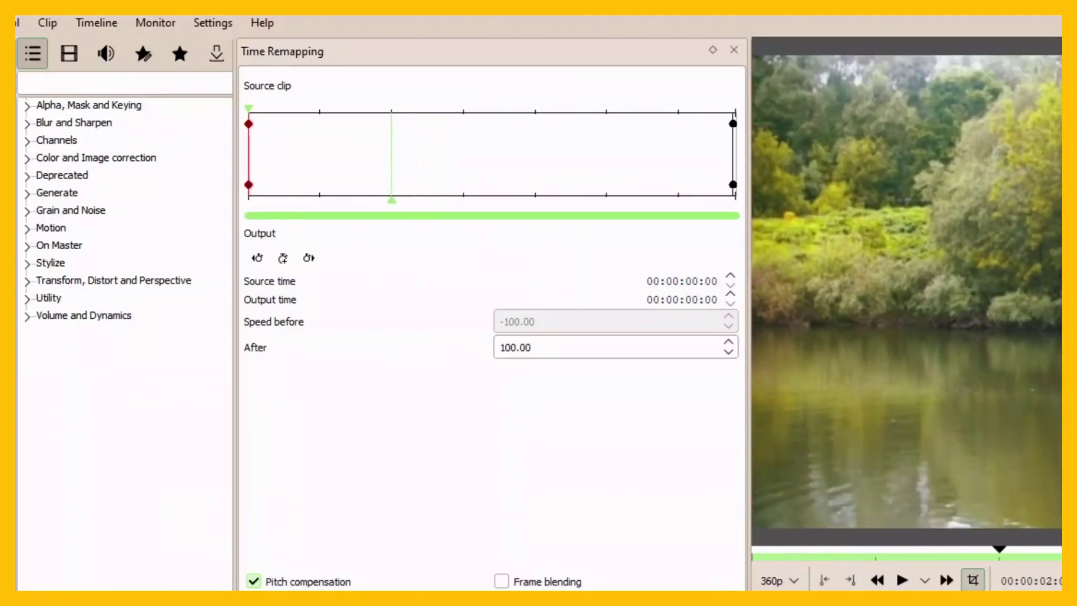
Step: Dock the Time Remapping panel and scrub to 00:00:02:14, where the jumper hits the water
click(360, 313)
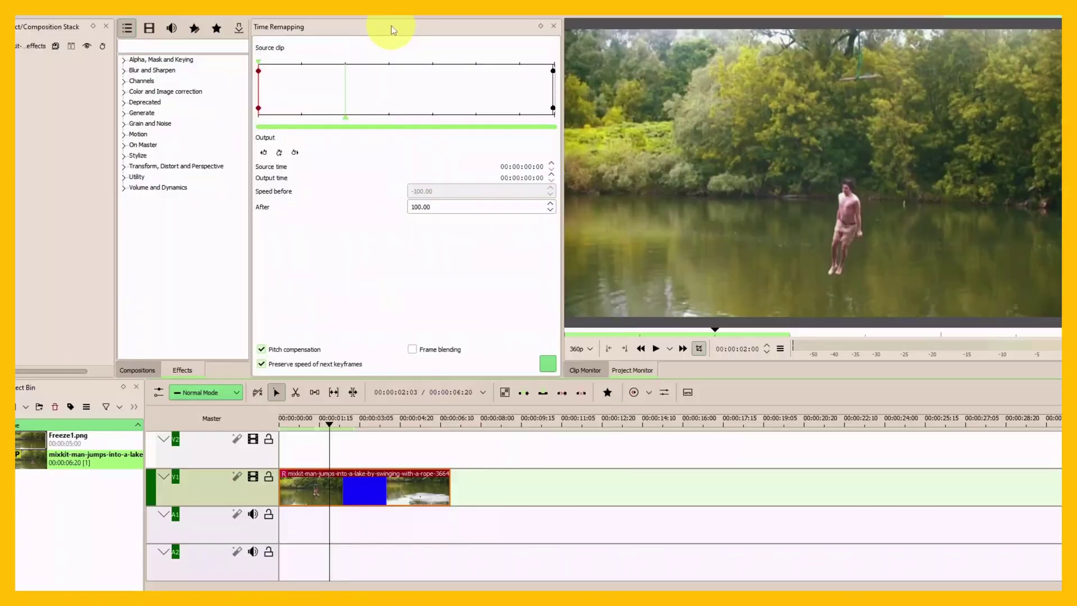
drag(392, 25, 393, 48)
mouse_move(332, 428)
mouse_down()
mouse_move(313, 431)
mouse_move(346, 427)
mouse_up()
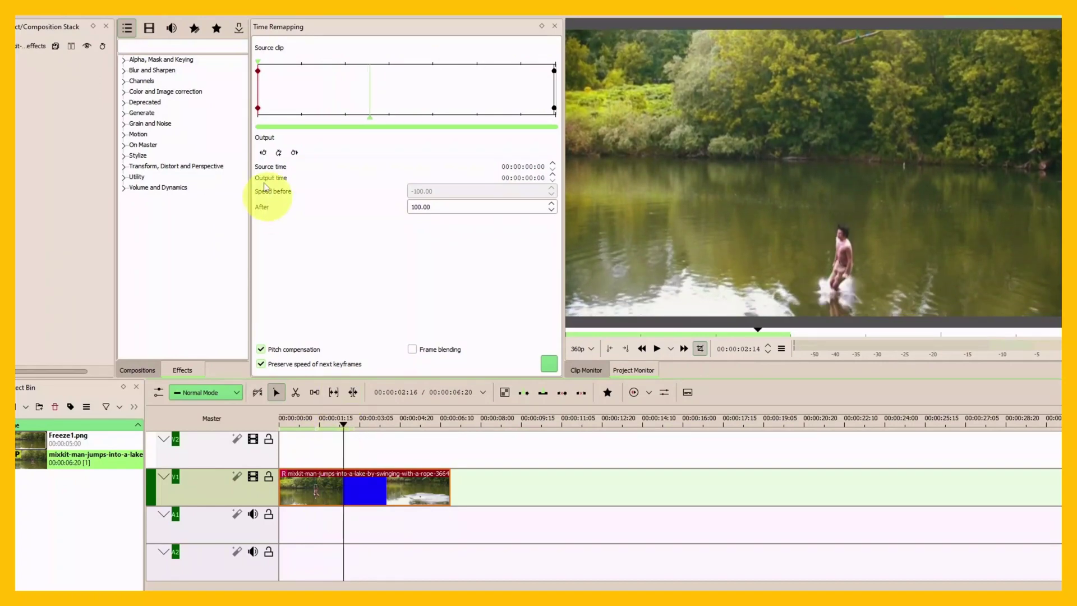
Step: Add time-remap keyframes at 00:00:02:14 and at the splash, 00:00:04:00
click(280, 155)
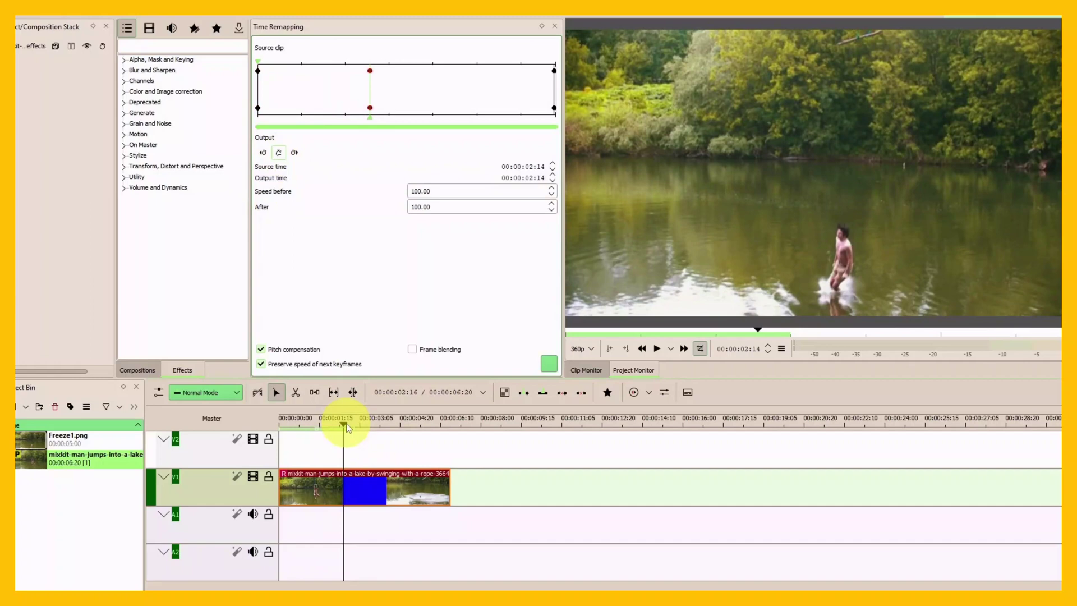
click(365, 425)
drag(393, 430, 381, 433)
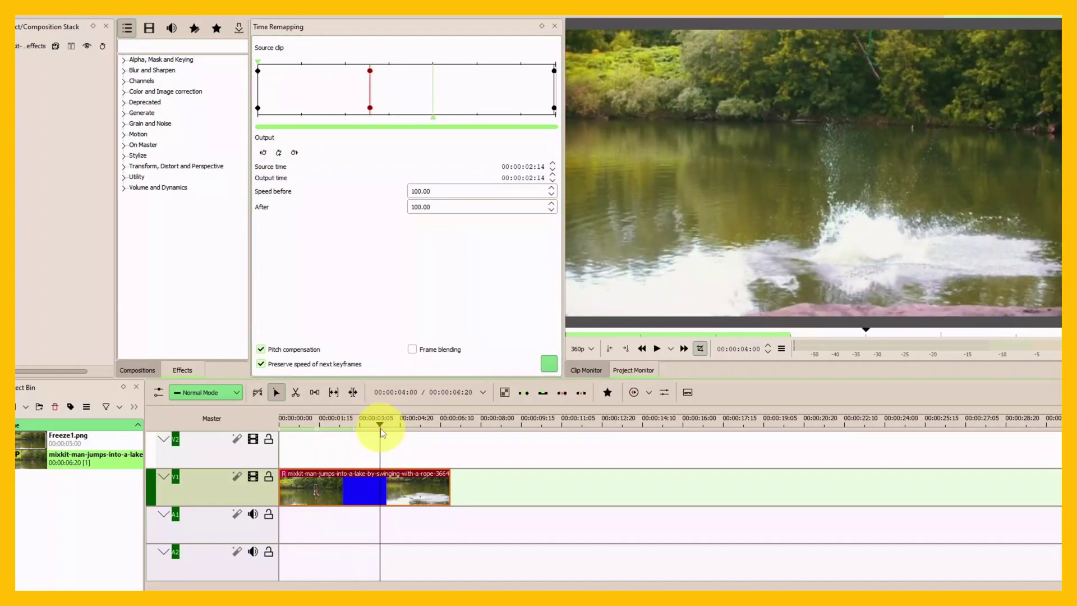
click(278, 152)
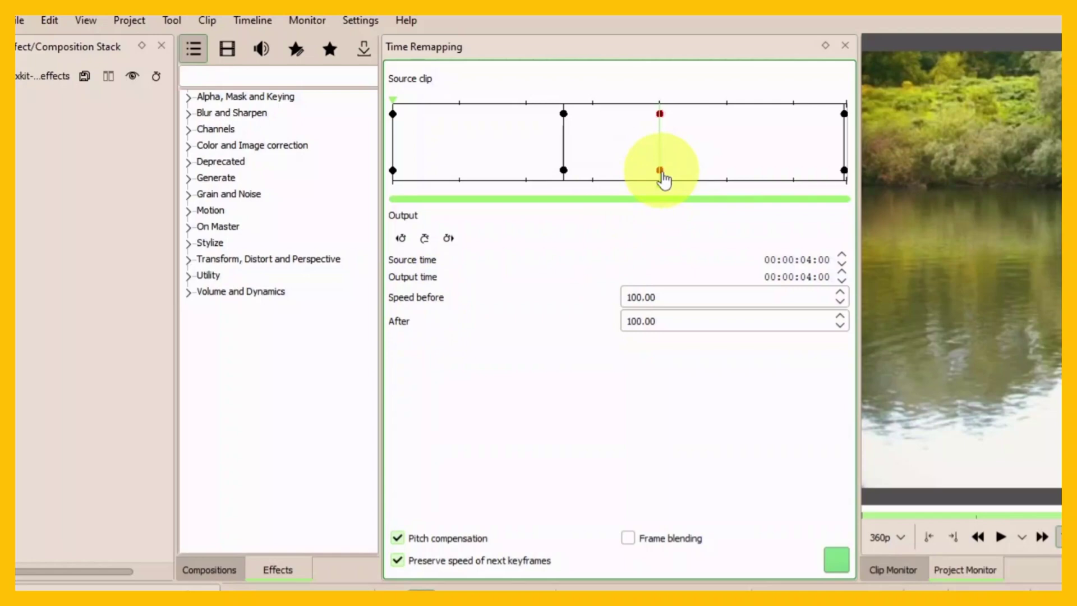
Step: Select each remap keyframe to check its times, ending on the 00:00:04:00 keyframe
click(661, 171)
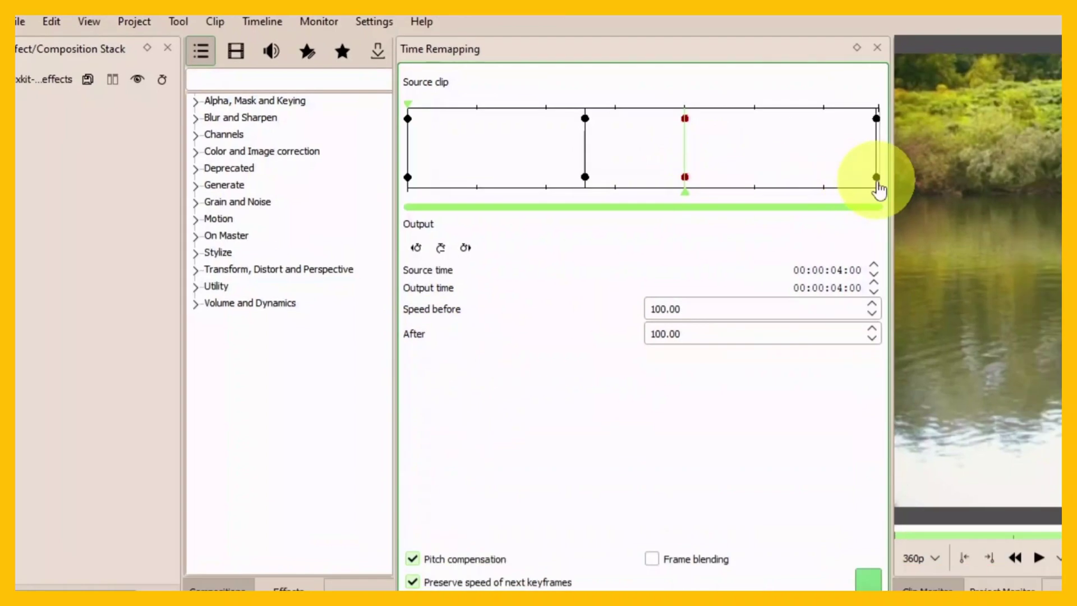
click(586, 118)
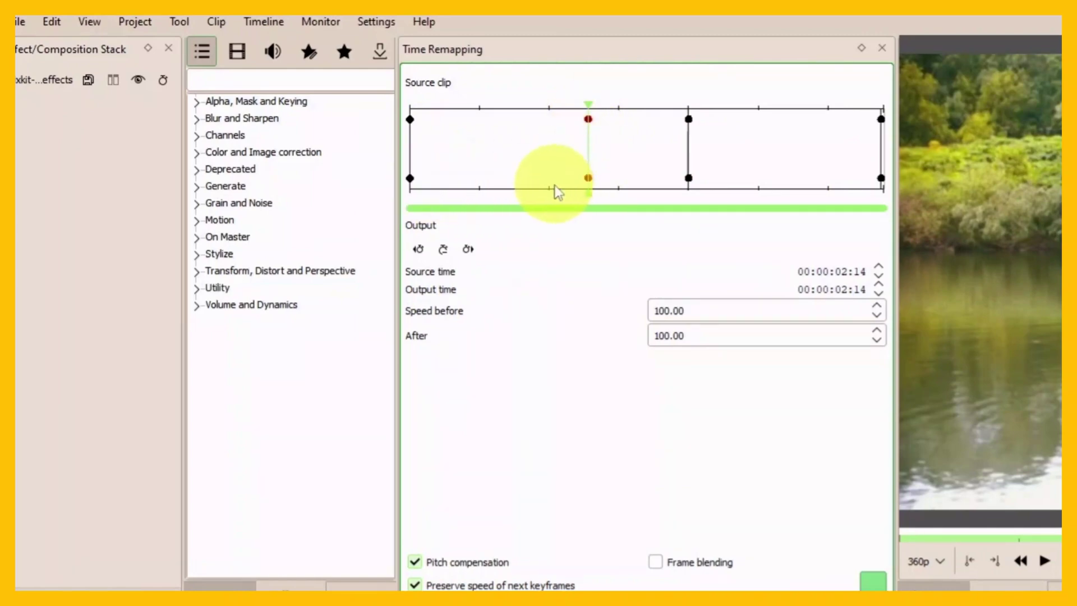
click(588, 178)
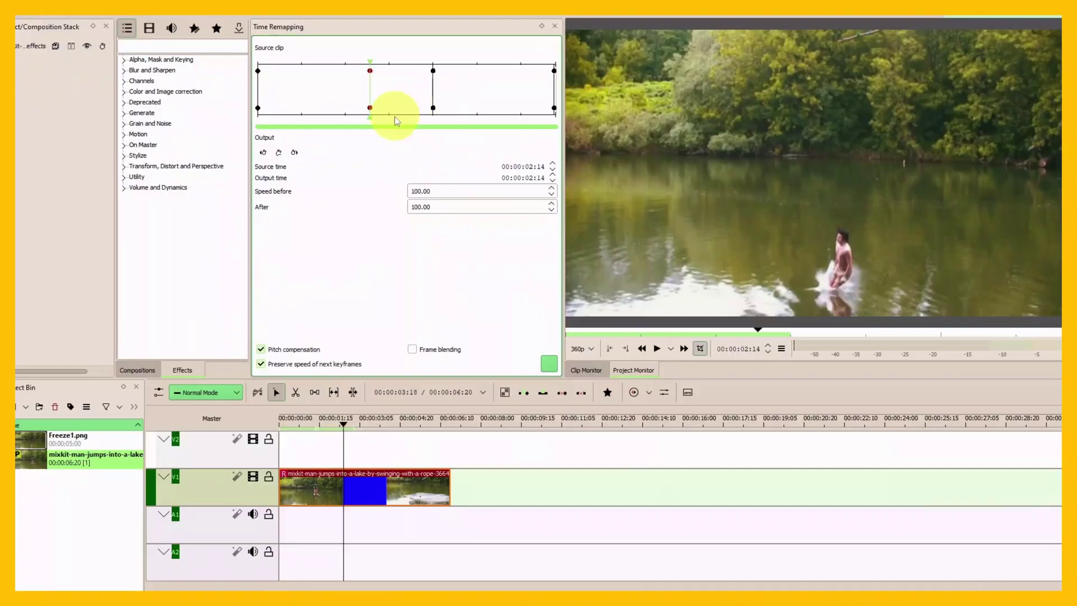
click(433, 71)
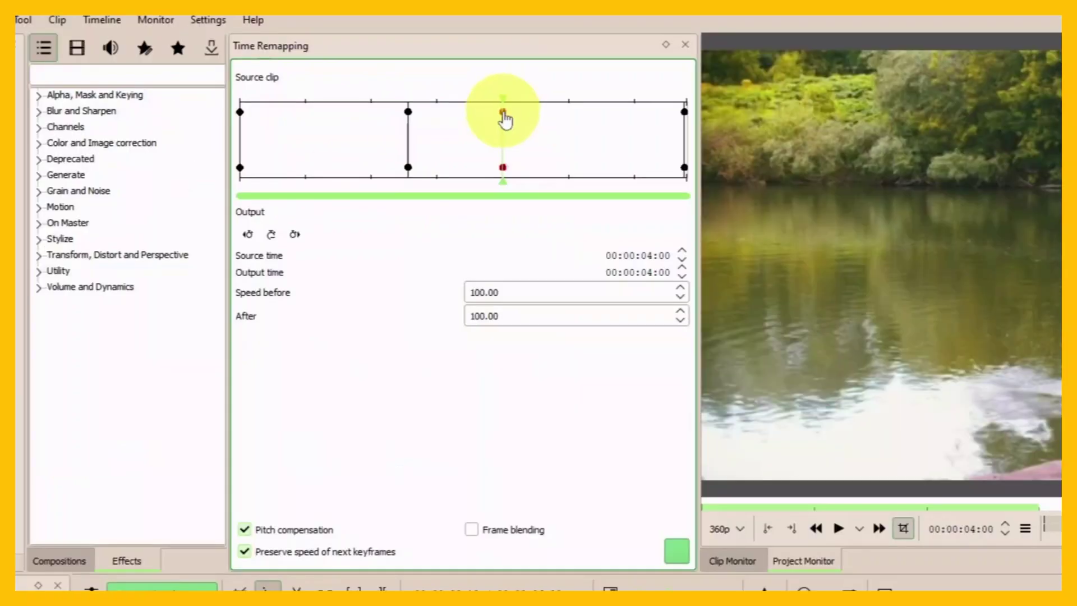
Step: Map the 00:00:04:00 keyframe to source 00:00:03:00, giving a 30.56 speed before it
drag(503, 113, 469, 112)
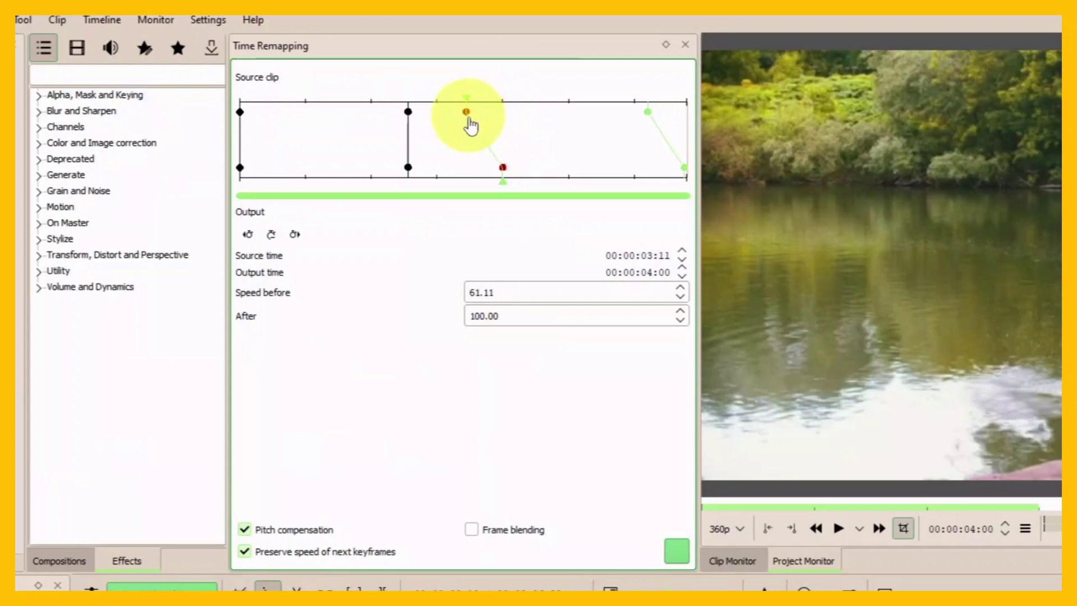
click(475, 294)
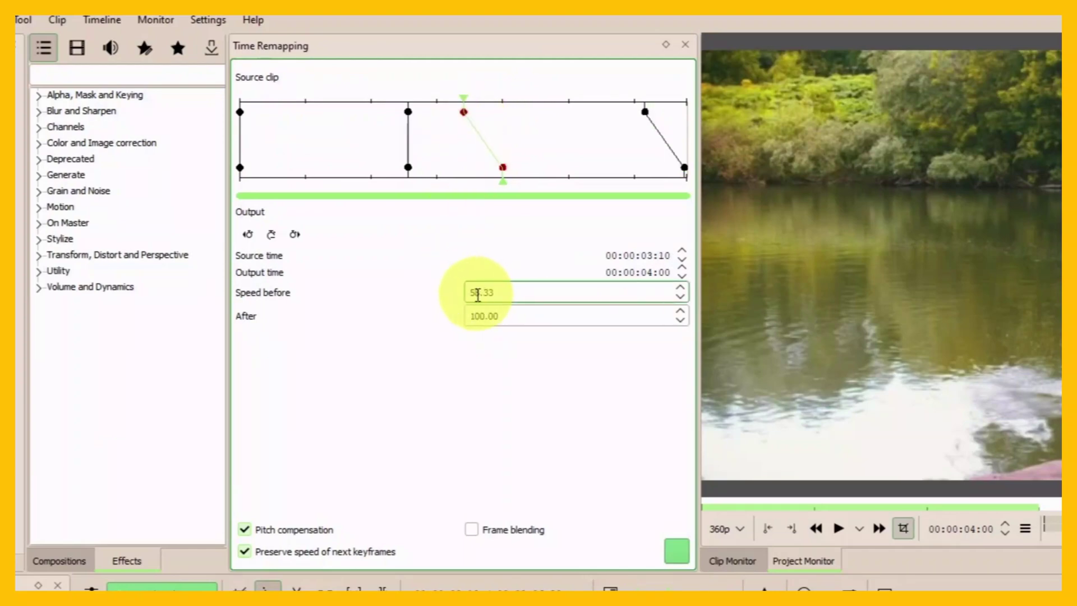
click(464, 113)
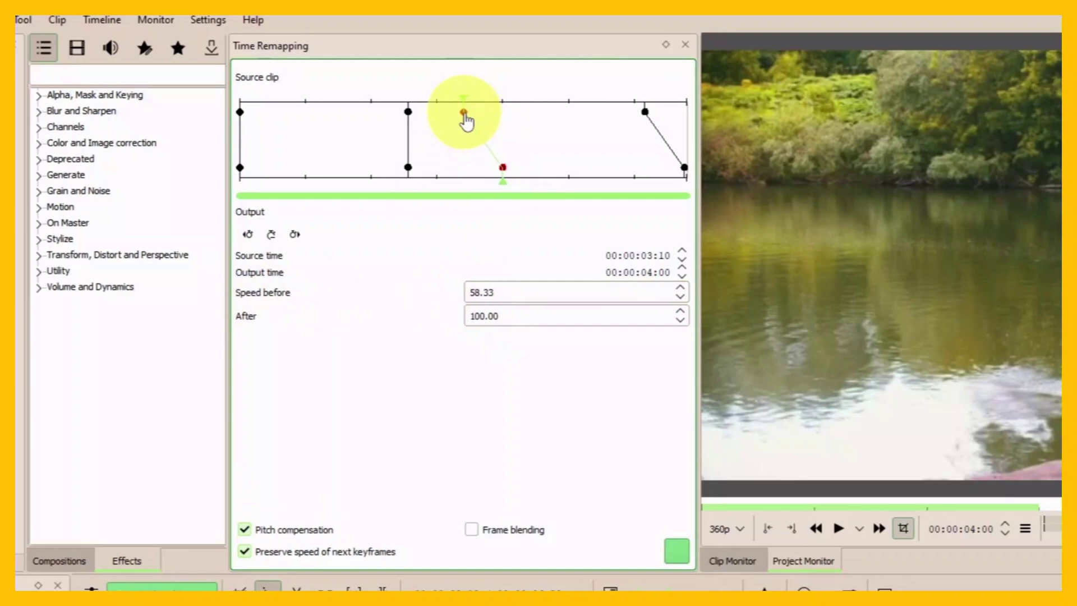
drag(465, 116, 441, 127)
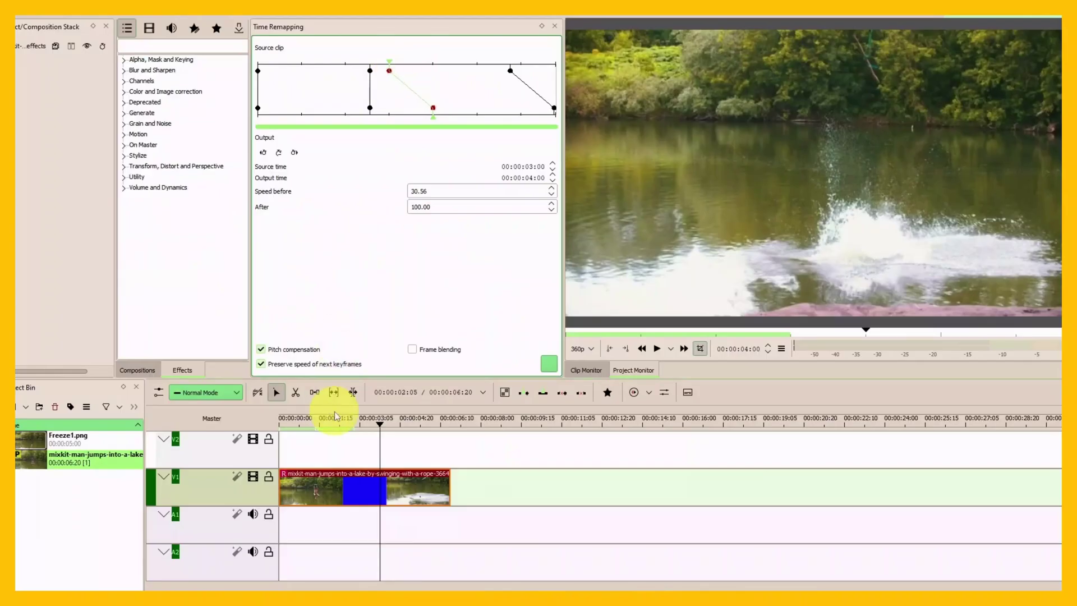
Step: Play the timeline from just before the splash to preview the slow motion
click(379, 418)
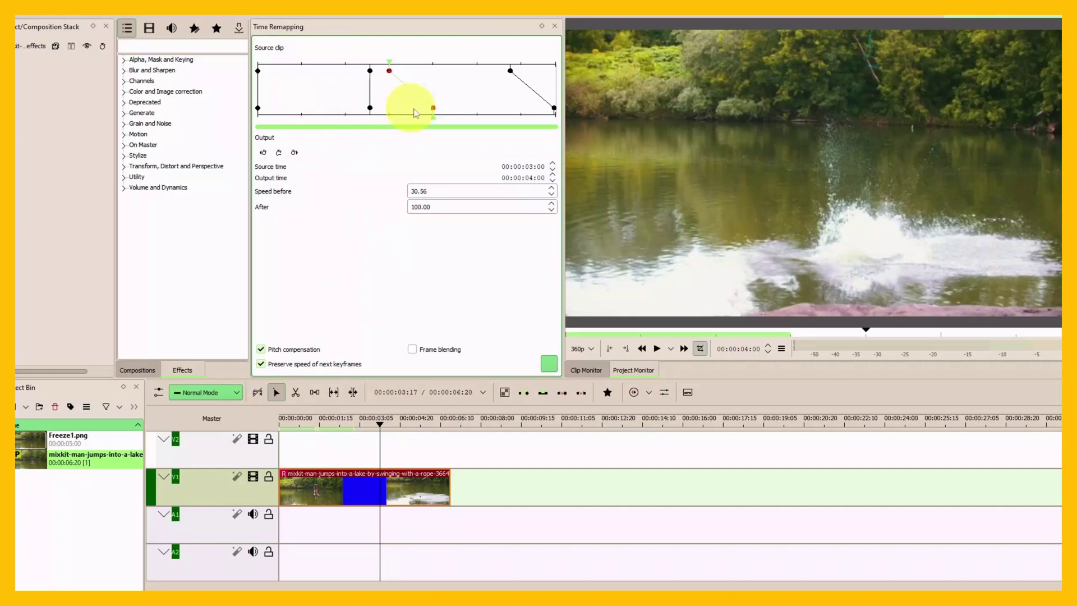
click(345, 430)
key(space)
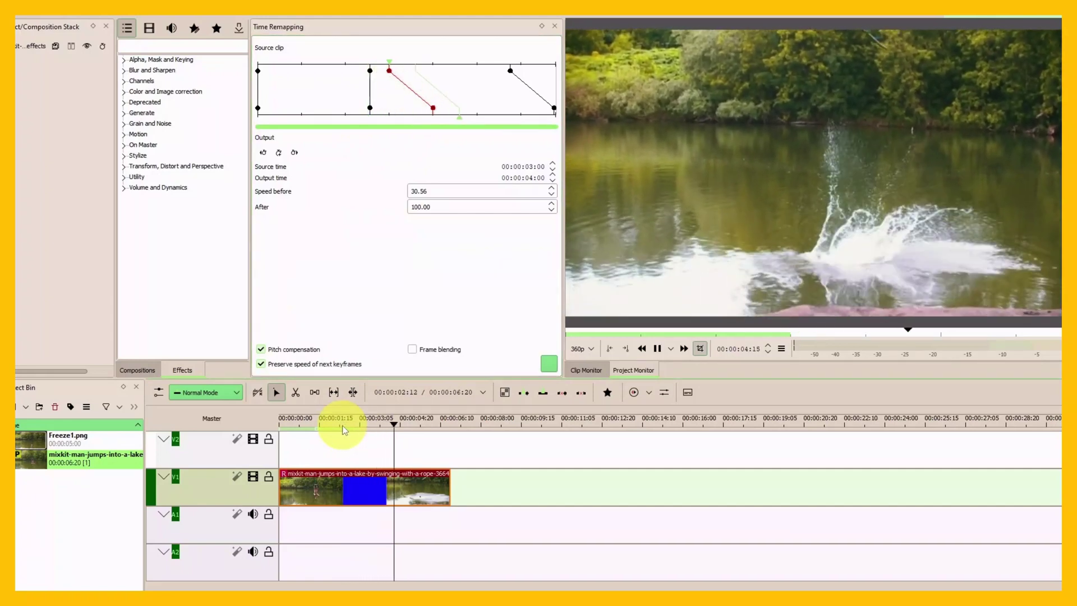
key(space)
Step: Remap output 00:00:05:00 to source 00:00:02:21, giving speed -44.93 before and 142.03 after
mouse_move(410, 425)
mouse_down()
mouse_move(344, 425)
mouse_move(353, 425)
mouse_up()
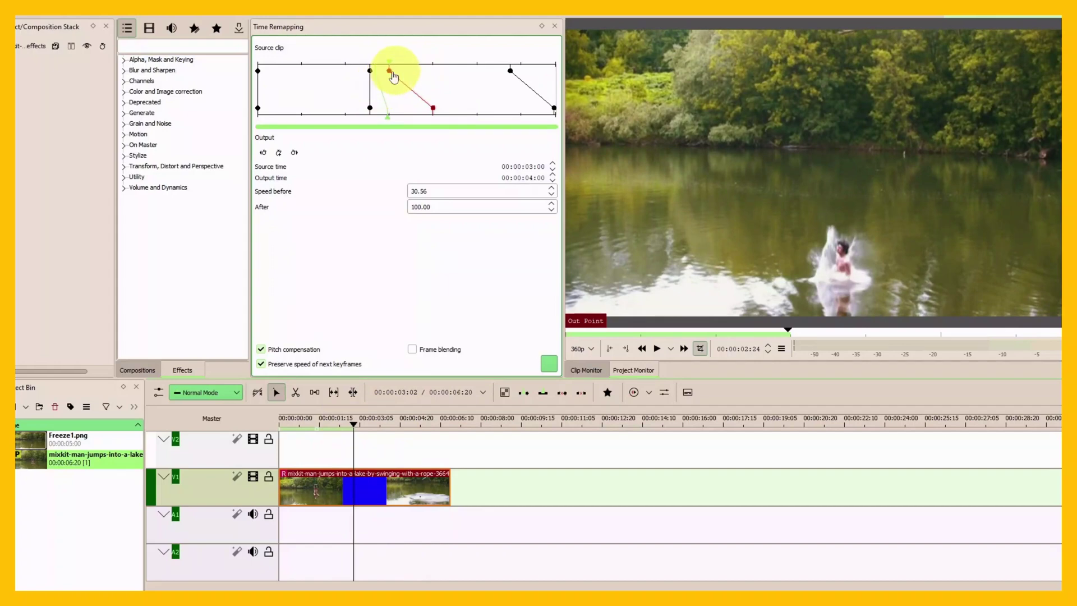
drag(392, 75, 355, 106)
mouse_move(429, 111)
mouse_down()
mouse_move(452, 111)
mouse_move(437, 116)
mouse_up()
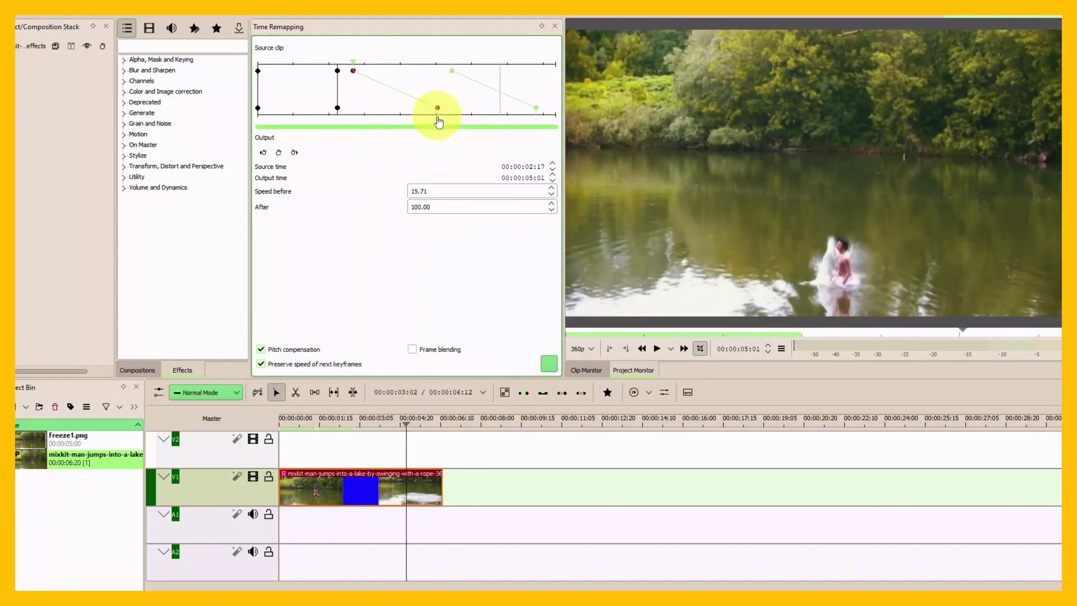
click(344, 72)
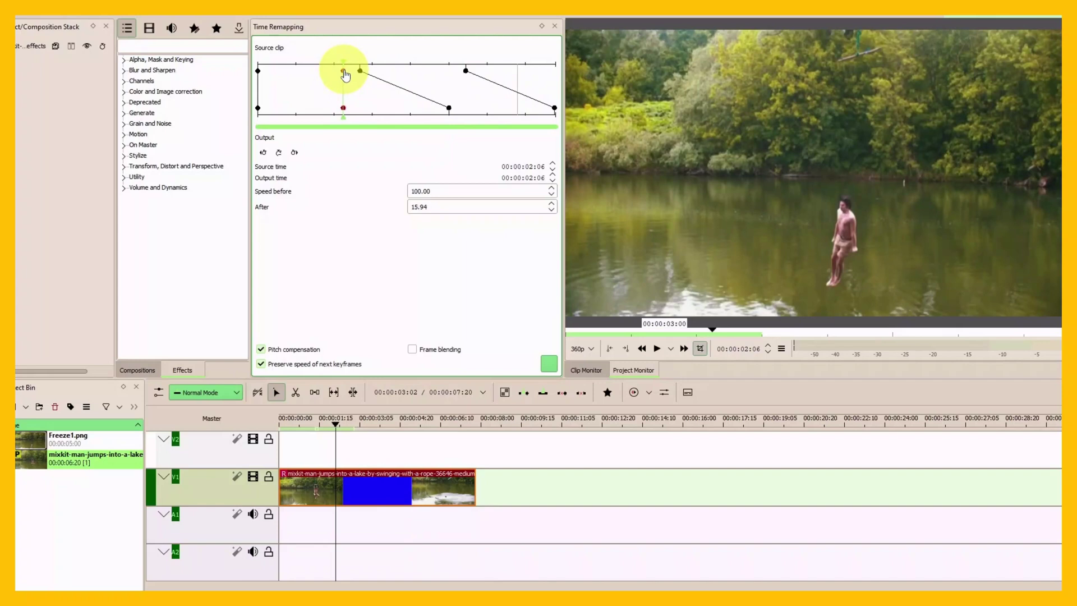
drag(346, 73, 414, 71)
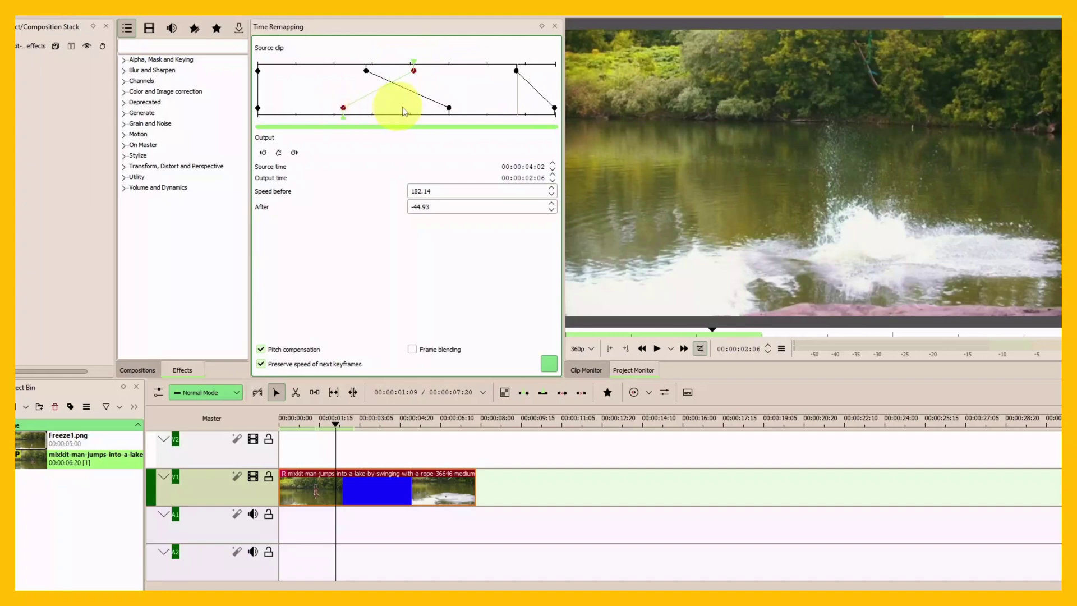
click(450, 109)
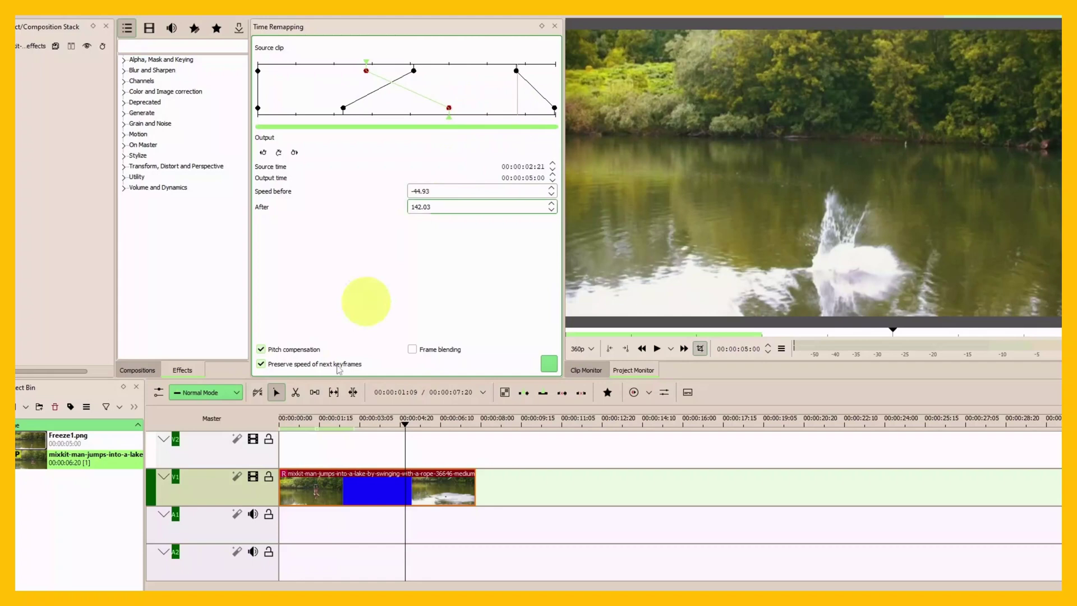
Step: Preview from the start, then remap output 00:00:01:02 to source 00:00:04:15 at -35.56 after
drag(406, 425, 278, 428)
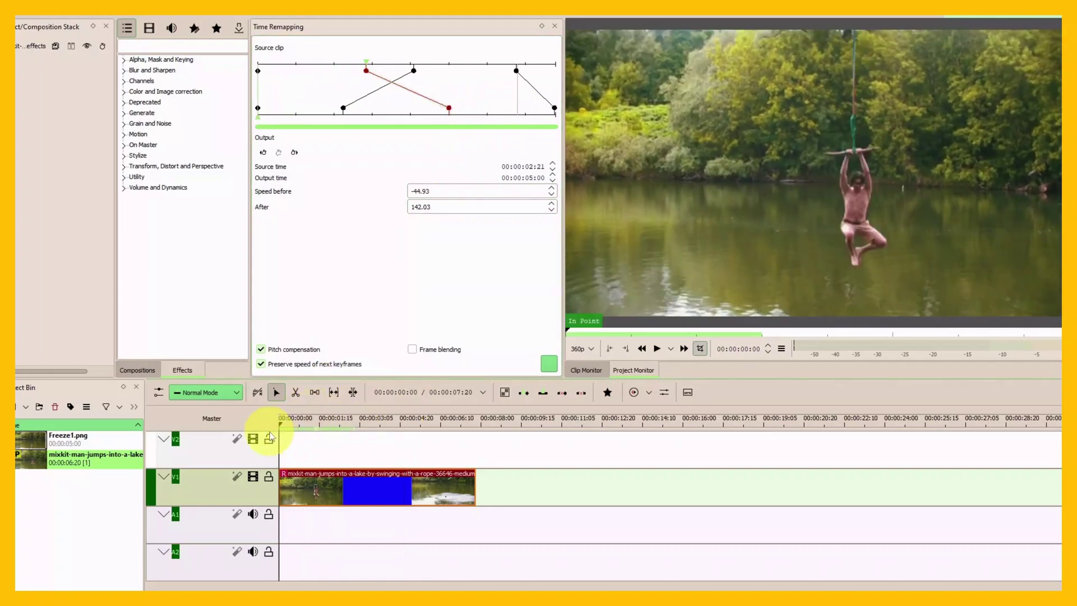
key(space)
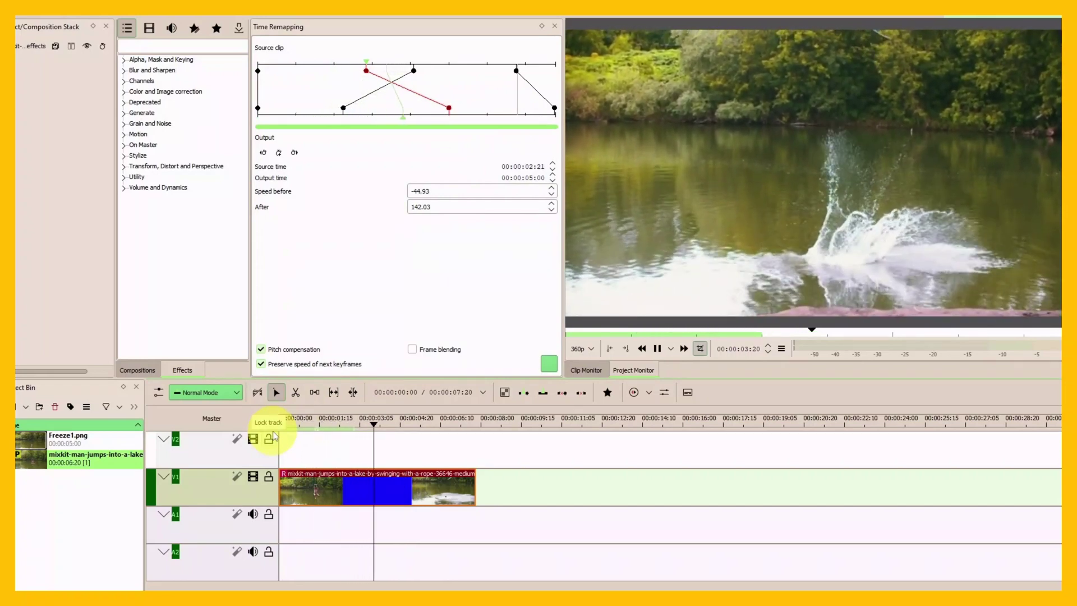
key(space)
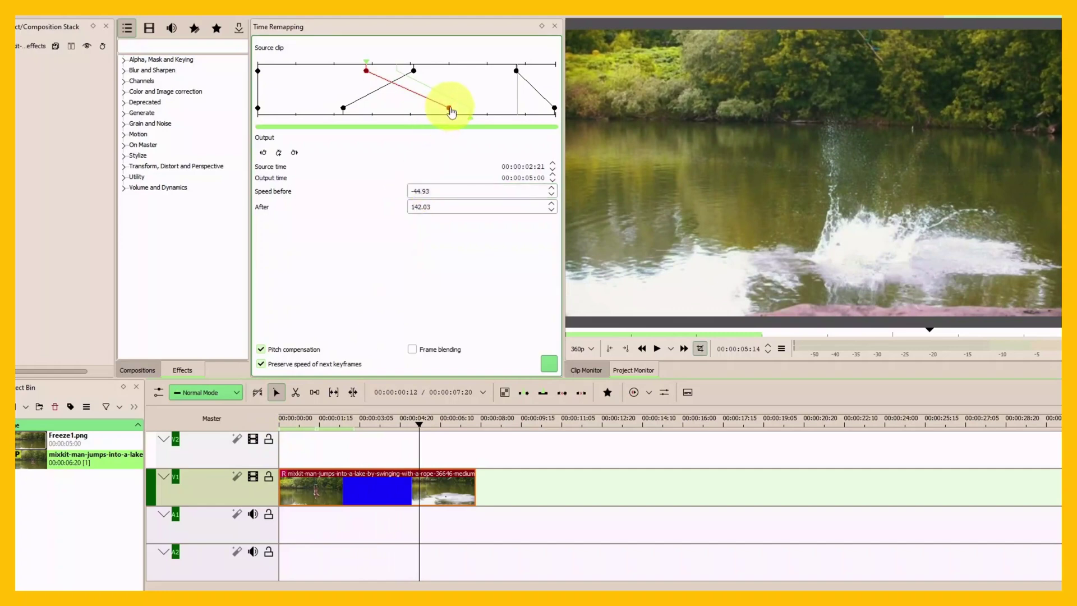
drag(462, 112, 299, 109)
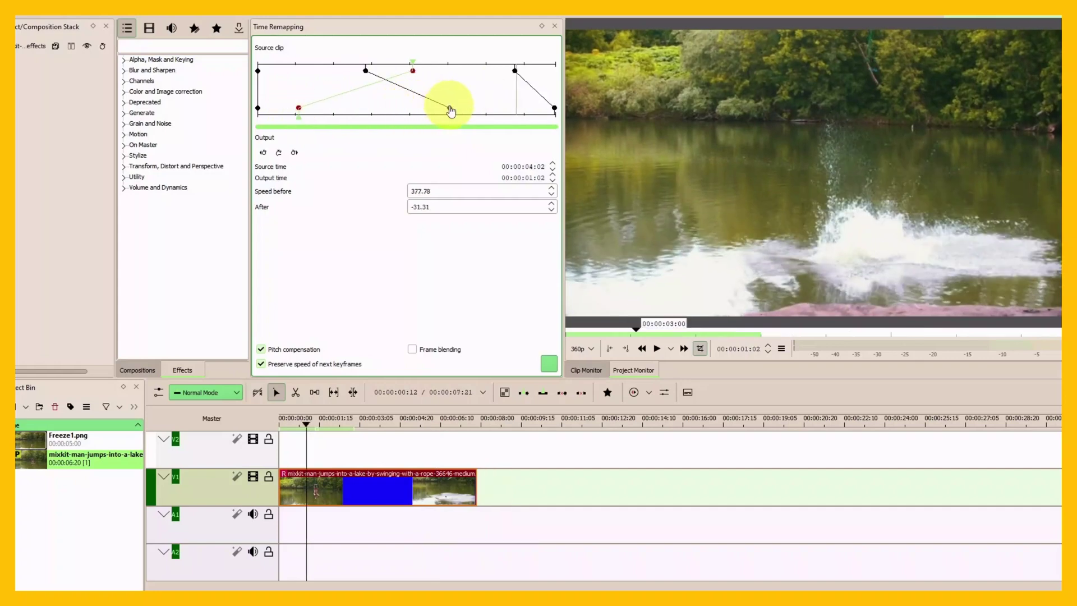
drag(413, 71, 405, 72)
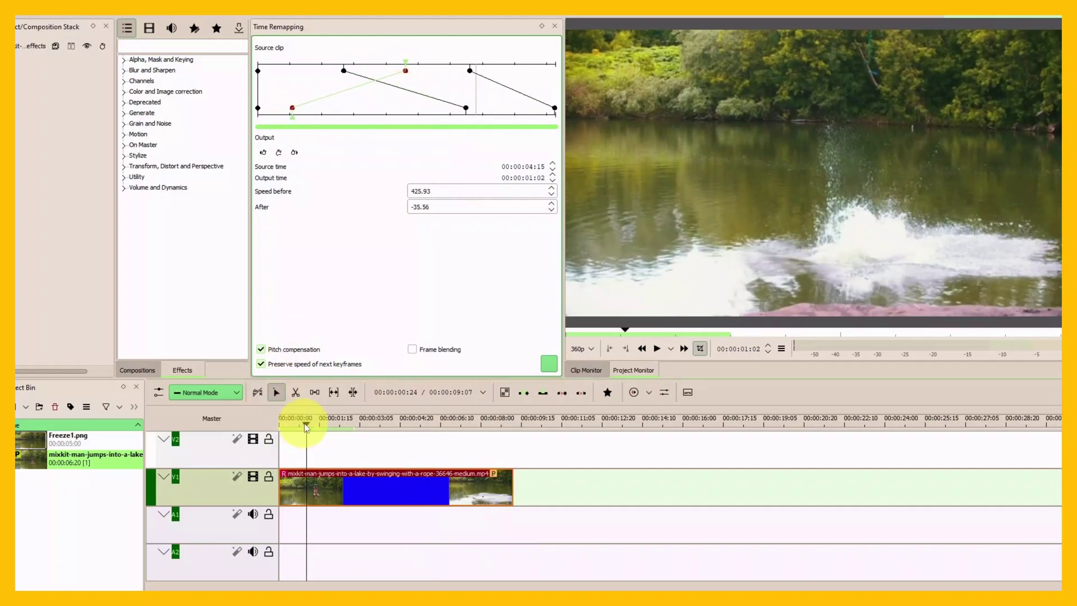
click(289, 425)
key(space)
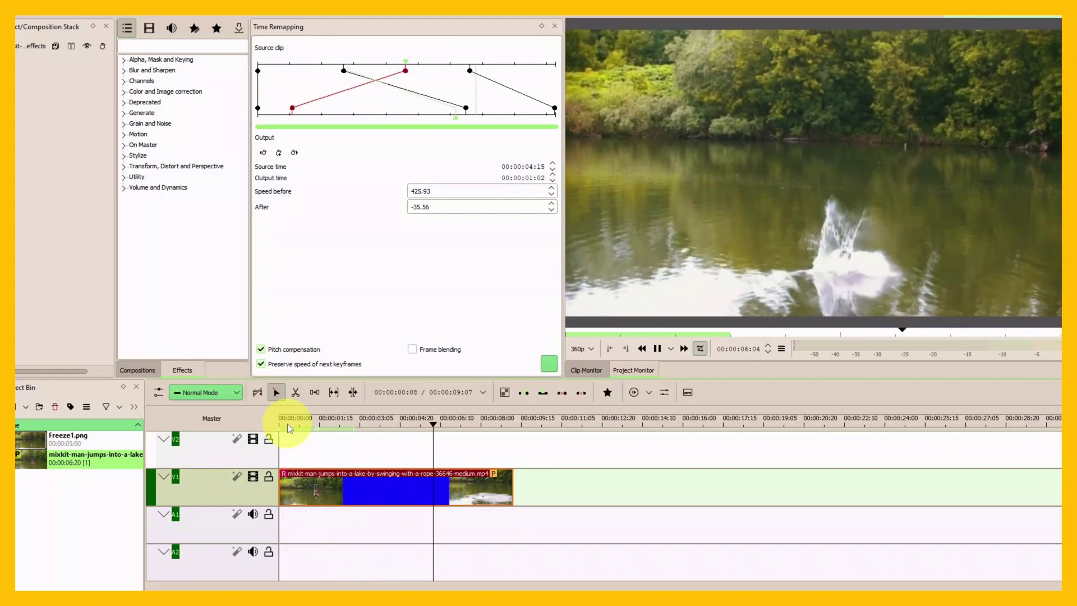
key(space)
click(342, 423)
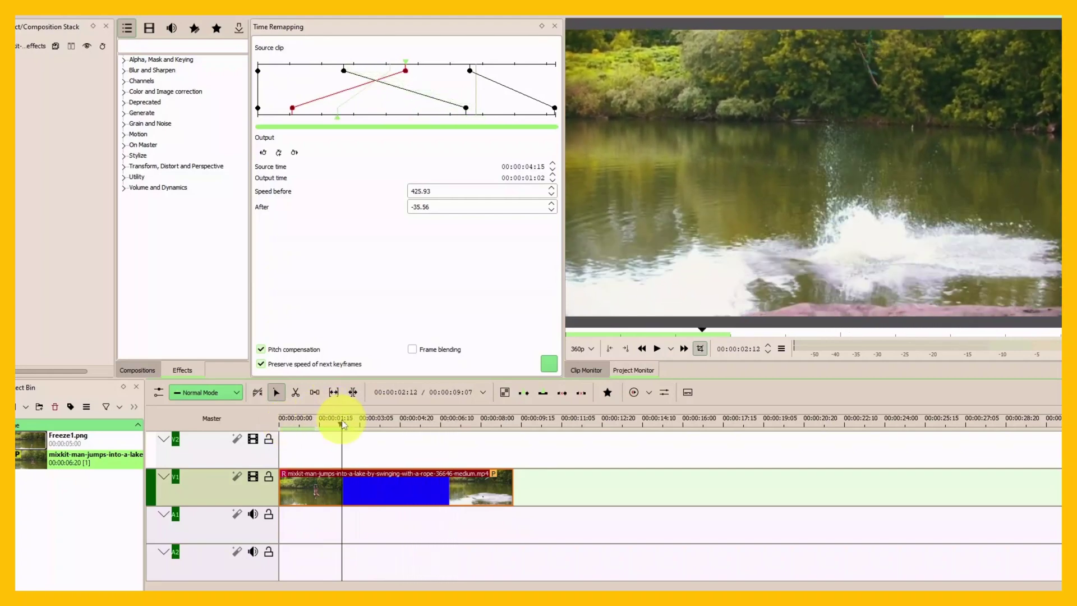
key(space)
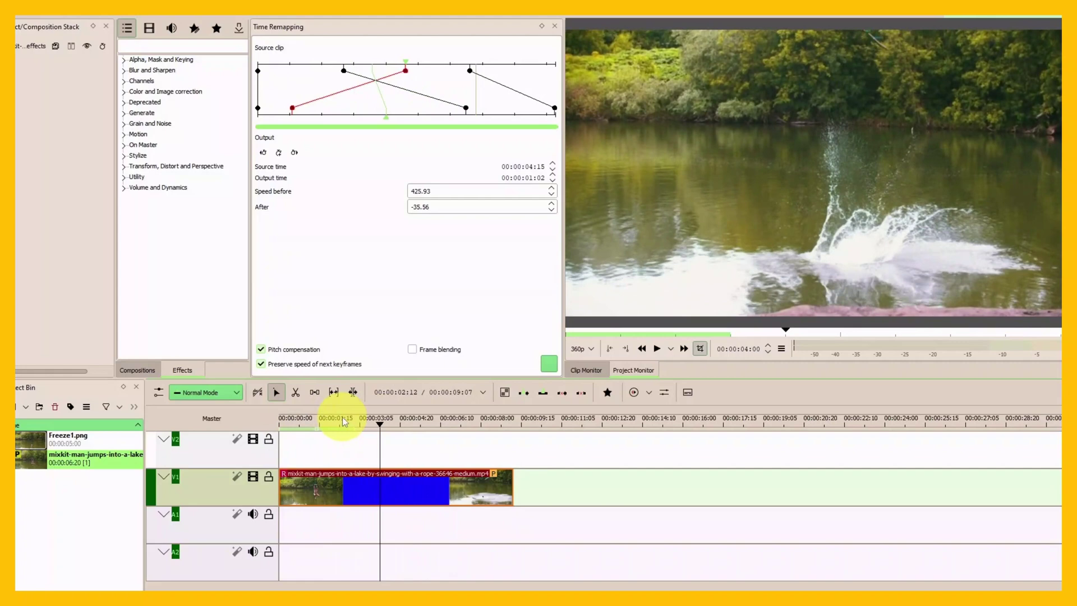